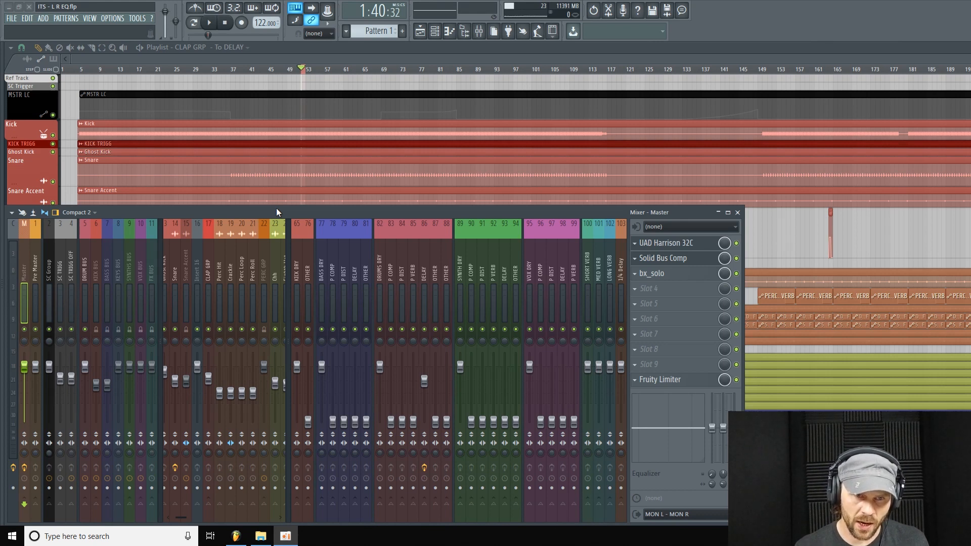
Show the percussion and hat tracks in the mixer, and play the song briefly to hear the full mix.
{"action": "left_click_drag", "start_coordinate": [186, 519], "coordinate": [197, 518]}
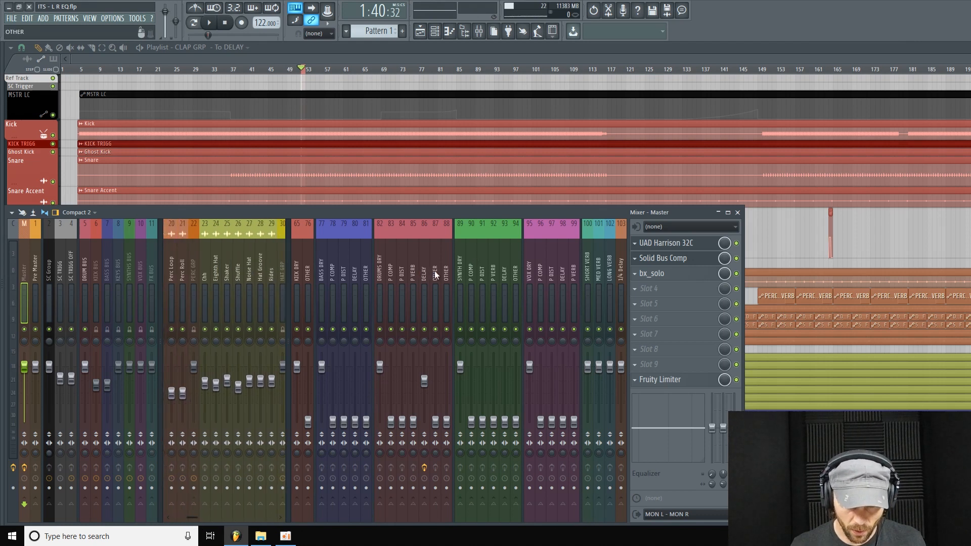
{"action": "left_click", "coordinate": [212, 24]}
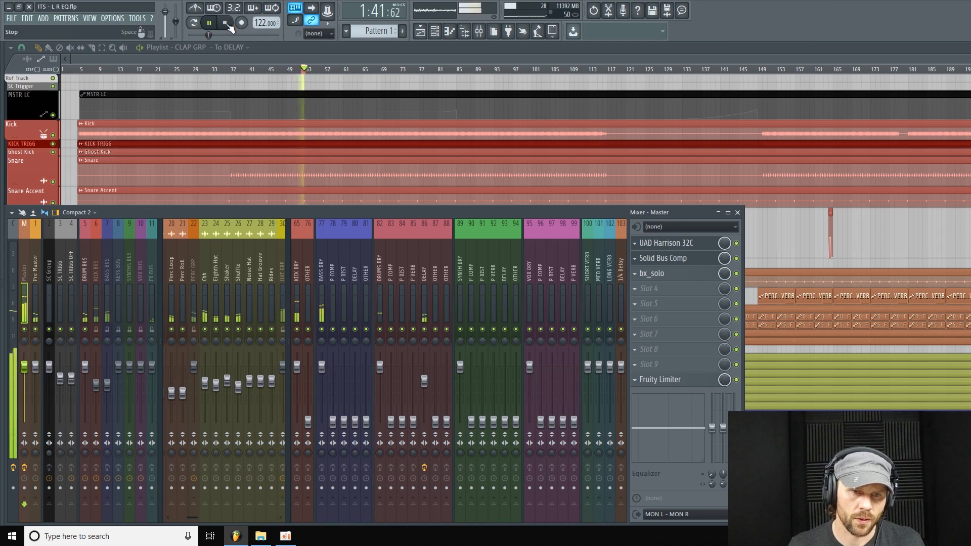
{"action": "left_click", "coordinate": [227, 25]}
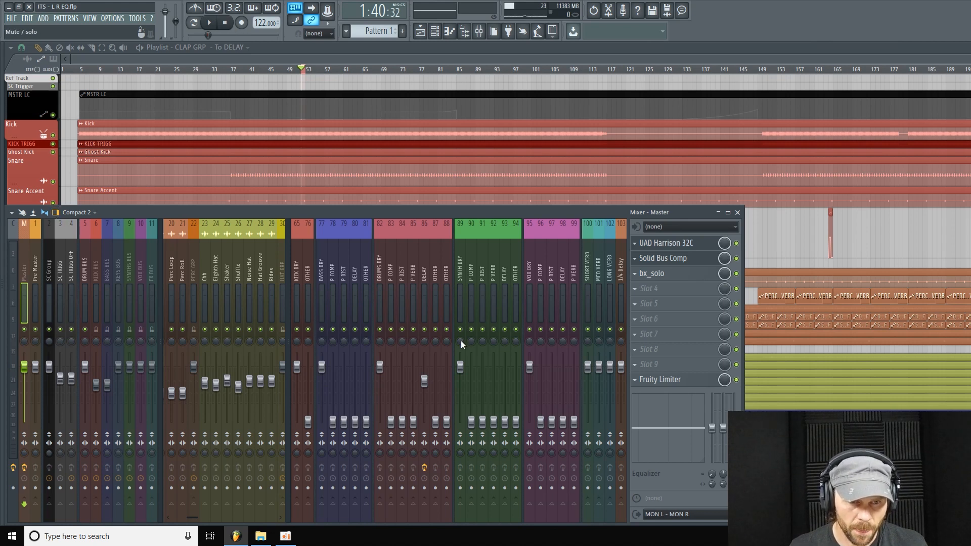
Mute the DRUMS DRY track and open the LEFT-RIGHT SPLIT effect on the drums' DELAY track.
{"action": "left_click", "coordinate": [380, 329]}
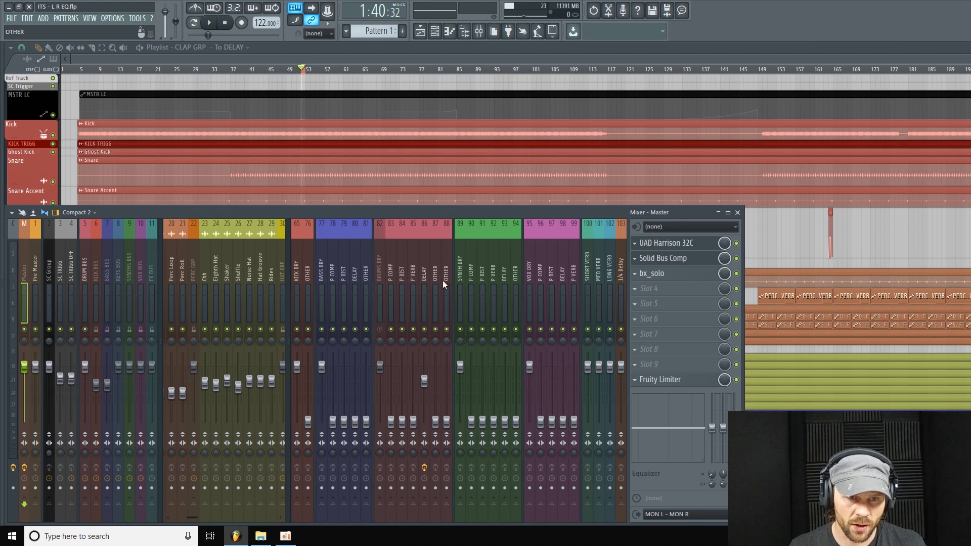
{"action": "left_click", "coordinate": [414, 296]}
{"action": "left_click", "coordinate": [423, 274]}
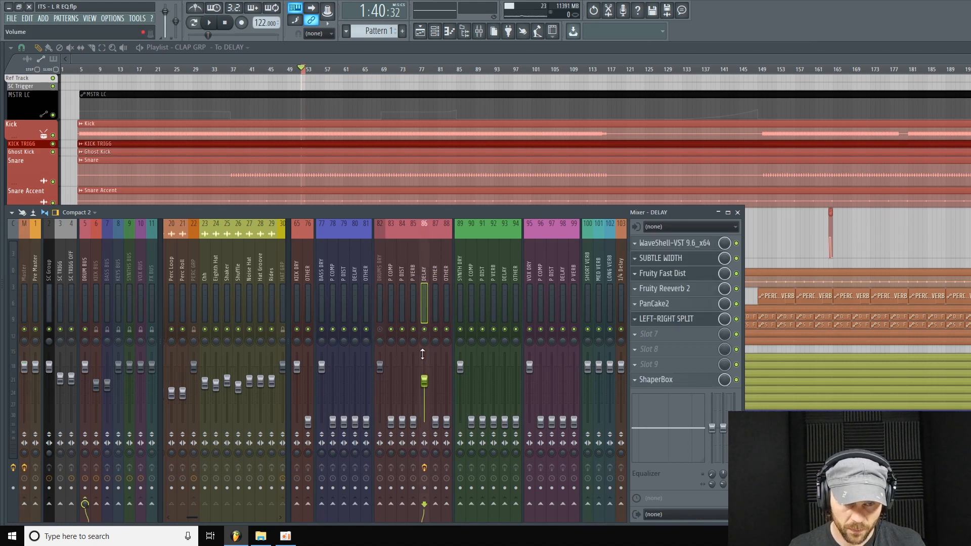
{"action": "left_click", "coordinate": [701, 320]}
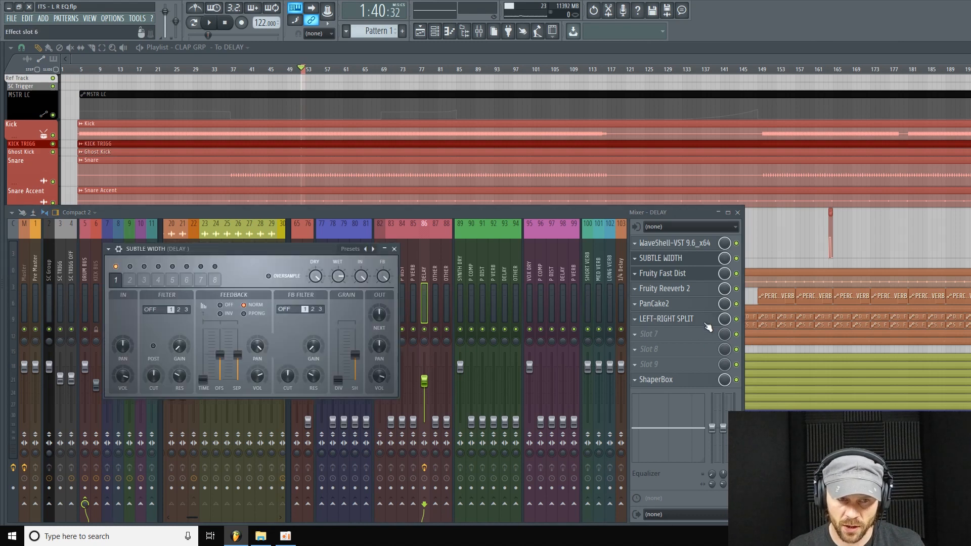
Examine the LEFT-RIGHT SPLIT routing with its LEFT and RIGHT EQs, and audition the delay with the dry drums muted.
{"action": "left_click_drag", "start_coordinate": [618, 95], "coordinate": [371, 95]}
{"action": "left_click", "coordinate": [367, 266]}
{"action": "left_click_drag", "start_coordinate": [340, 272], "coordinate": [336, 278]}
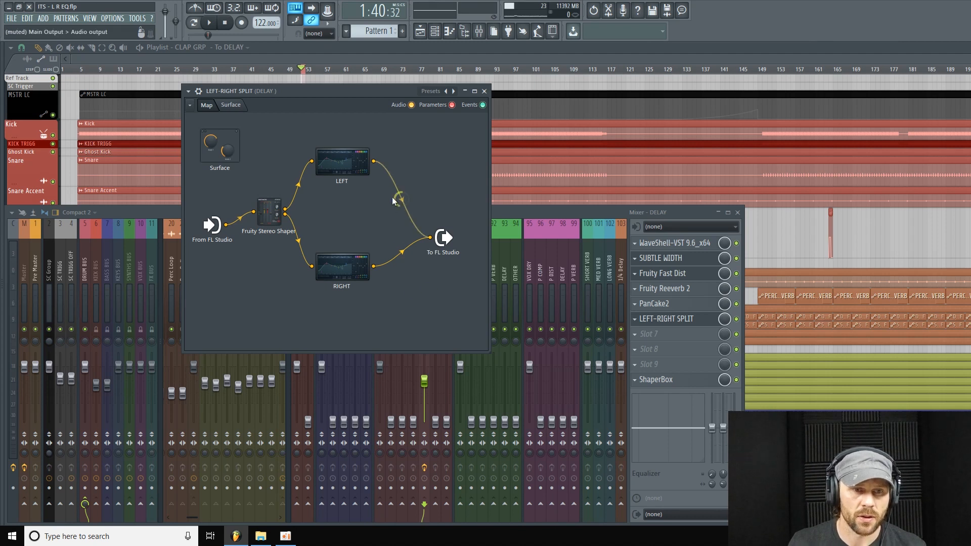
{"action": "key", "text": "space"}
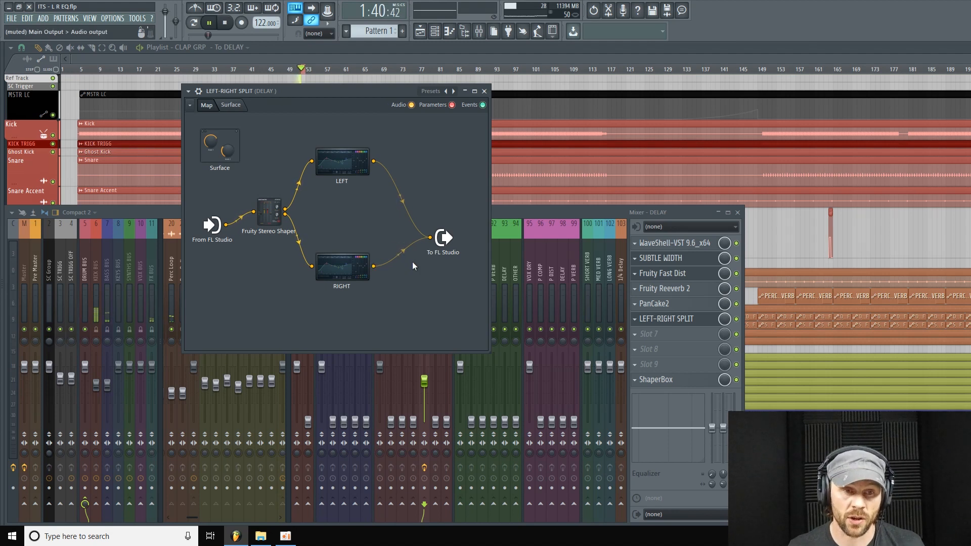
{"action": "key", "text": "space"}
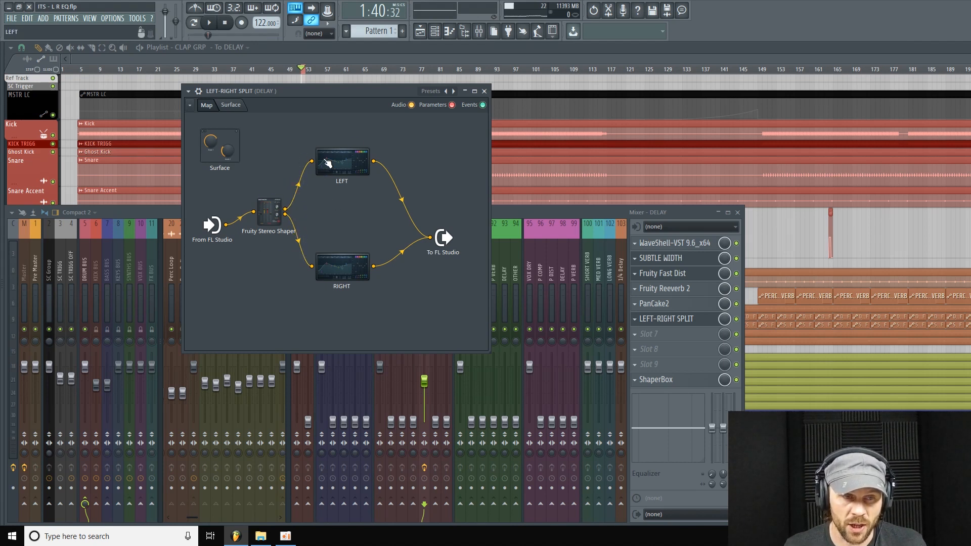
Raise the band 3 level in the LEFT Parametric EQ 2 of the split for a stronger peak, and close that EQ.
{"action": "left_click_drag", "start_coordinate": [377, 87], "coordinate": [328, 96]}
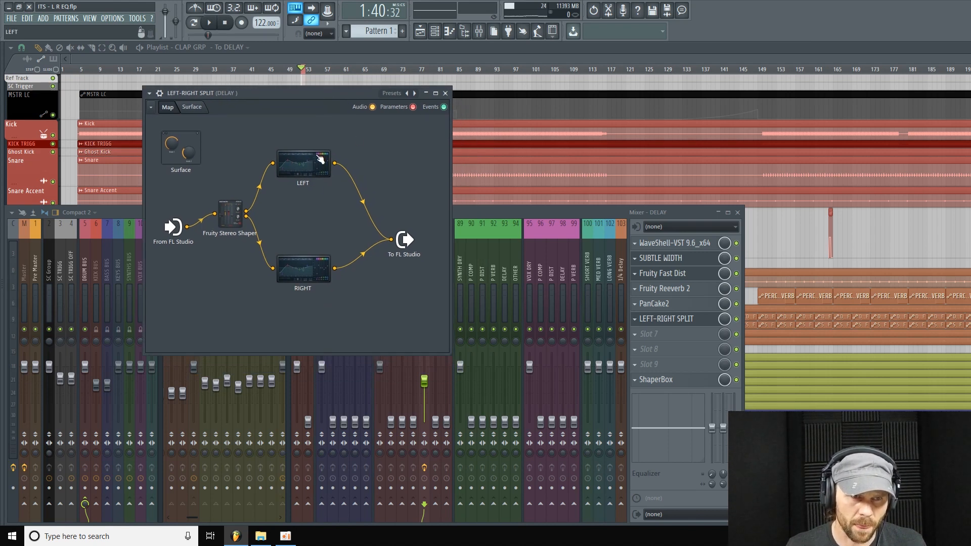
{"action": "left_click", "coordinate": [310, 167]}
{"action": "left_click_drag", "start_coordinate": [662, 195], "coordinate": [265, 118]}
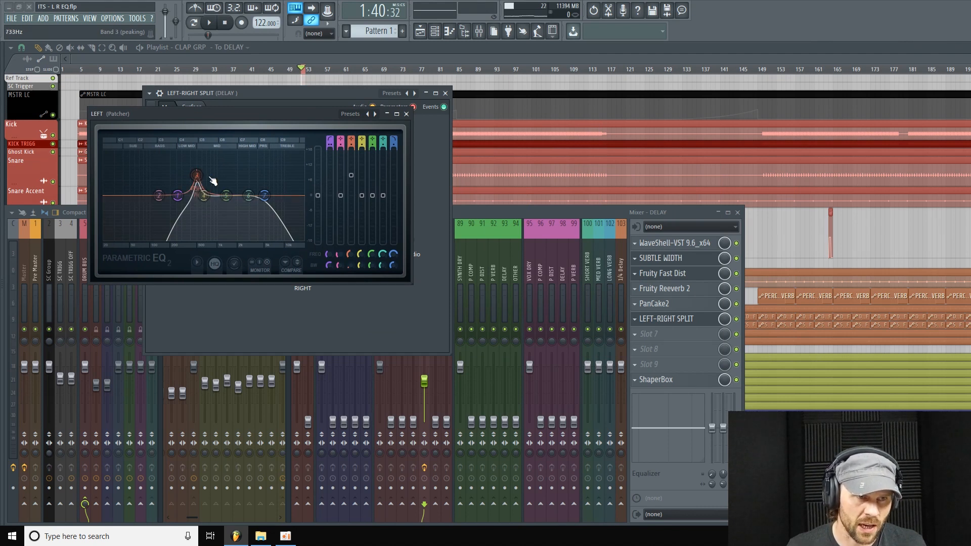
{"action": "left_click_drag", "start_coordinate": [351, 174], "coordinate": [351, 161]}
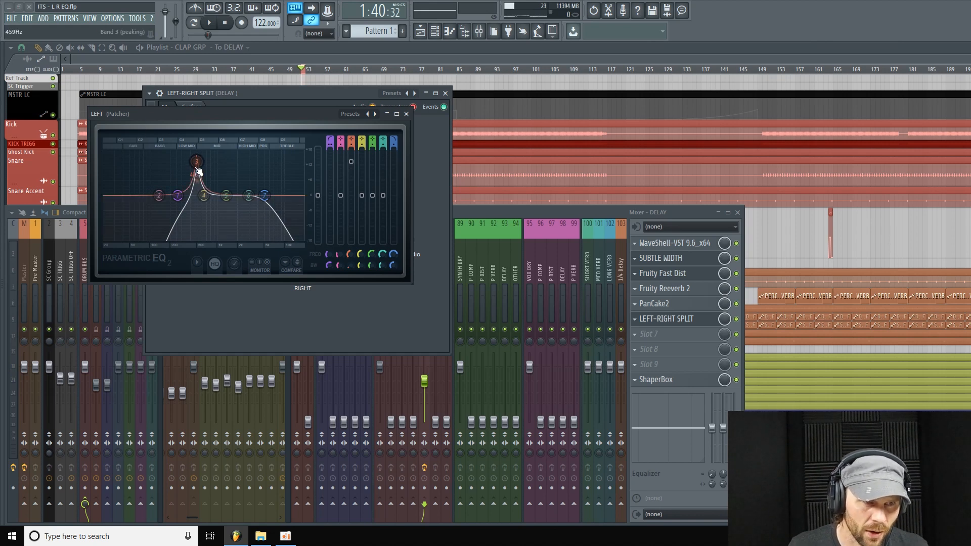
{"action": "left_click", "coordinate": [473, 214]}
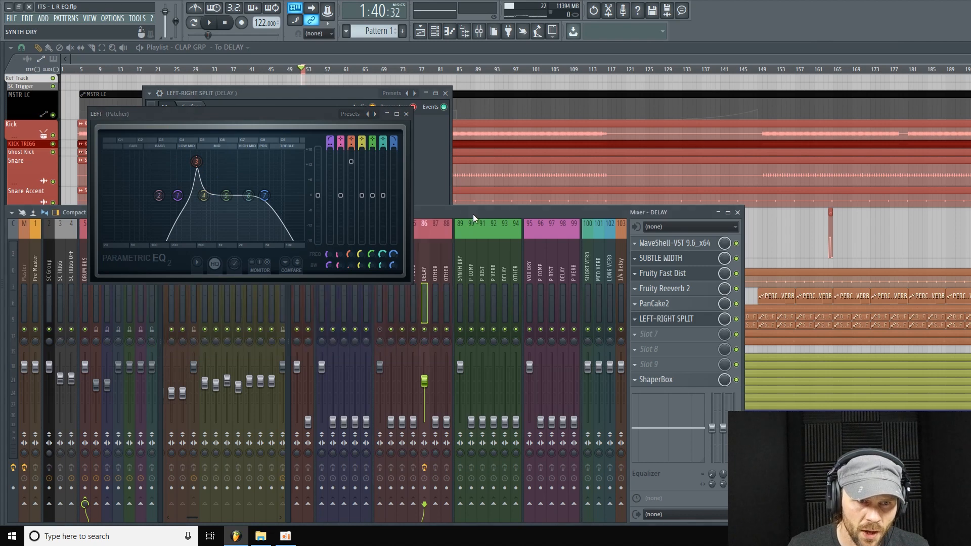
{"action": "left_click", "coordinate": [368, 95]}
{"action": "left_click", "coordinate": [407, 114]}
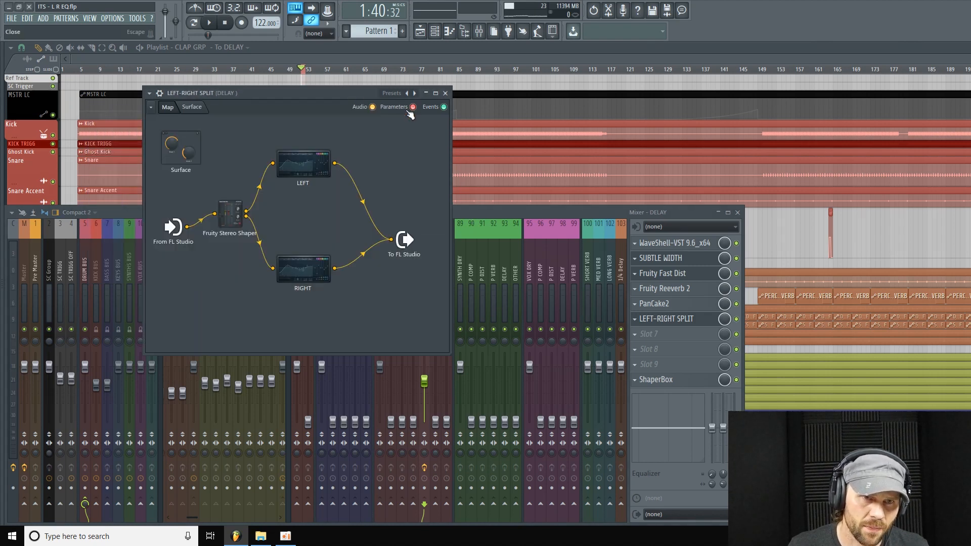
Raise the band 5 level in the RIGHT Parametric EQ 2 of the split, and close the EQ and LEFT-RIGHT SPLIT.
{"action": "double_click", "coordinate": [314, 268]}
{"action": "left_click_drag", "start_coordinate": [675, 190], "coordinate": [358, 124]}
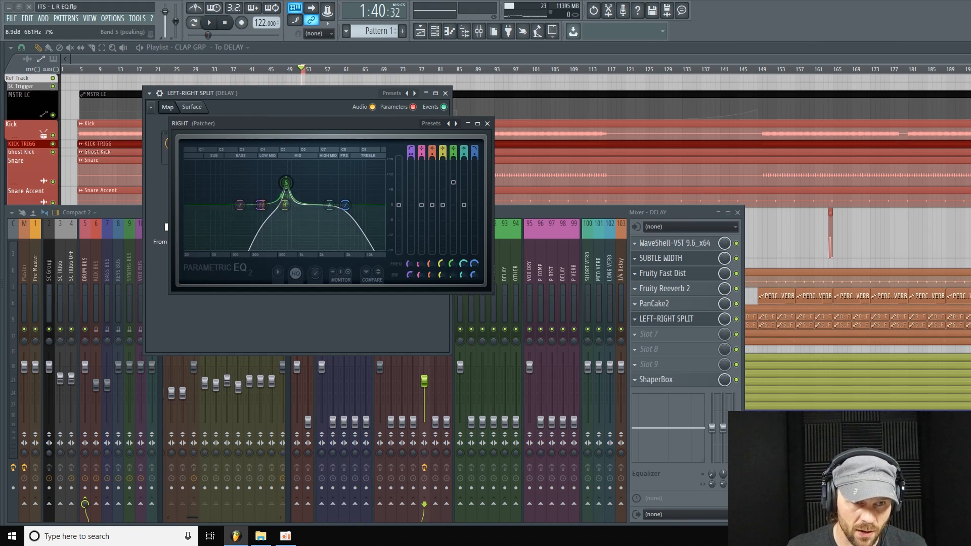
{"action": "left_click_drag", "start_coordinate": [454, 184], "coordinate": [453, 172]}
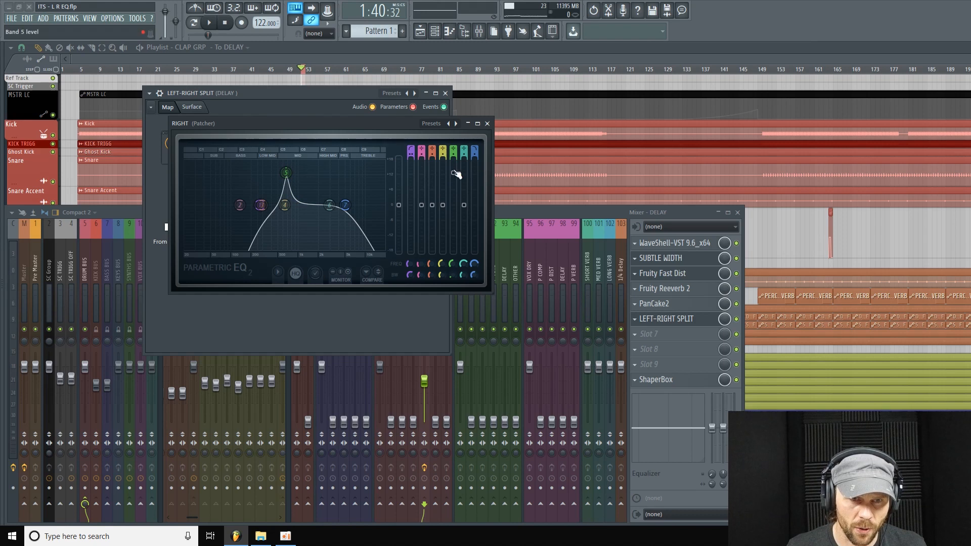
{"action": "left_click", "coordinate": [488, 123]}
{"action": "left_click", "coordinate": [446, 94]}
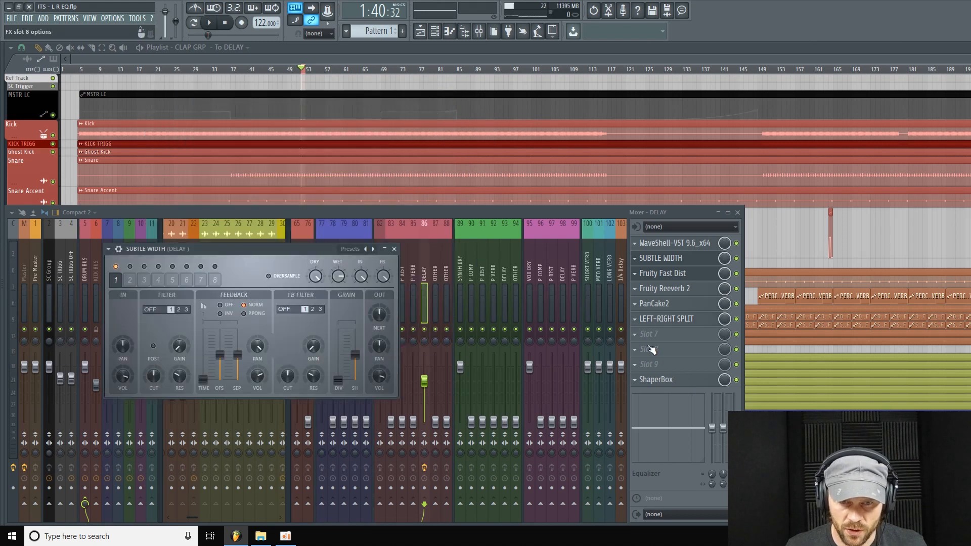
Load Fruity Parametric EQ 2 into effect slot 7 of the DELAY track.
{"action": "left_click", "coordinate": [660, 335]}
{"action": "mouse_move", "coordinate": [733, 309]}
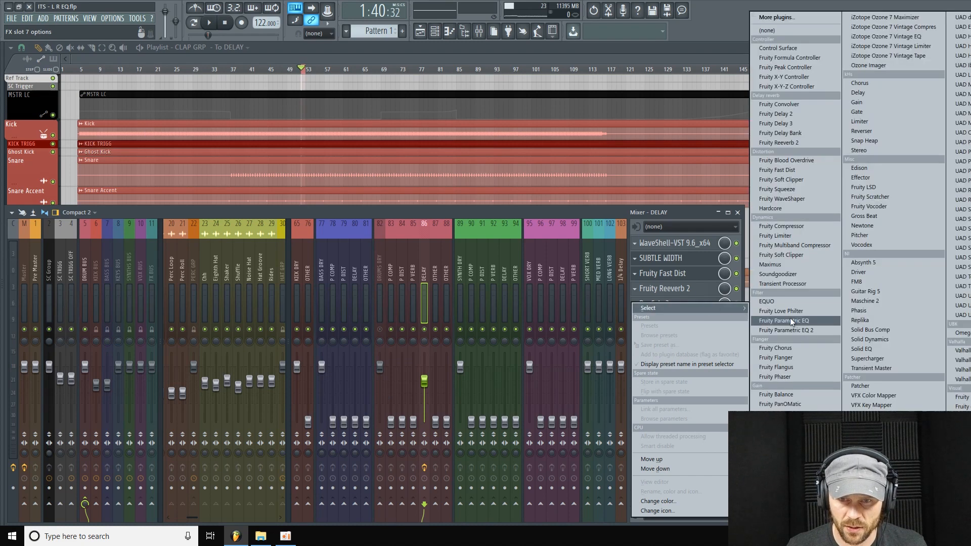
{"action": "left_click", "coordinate": [788, 329]}
{"action": "left_click_drag", "start_coordinate": [215, 147], "coordinate": [245, 135]}
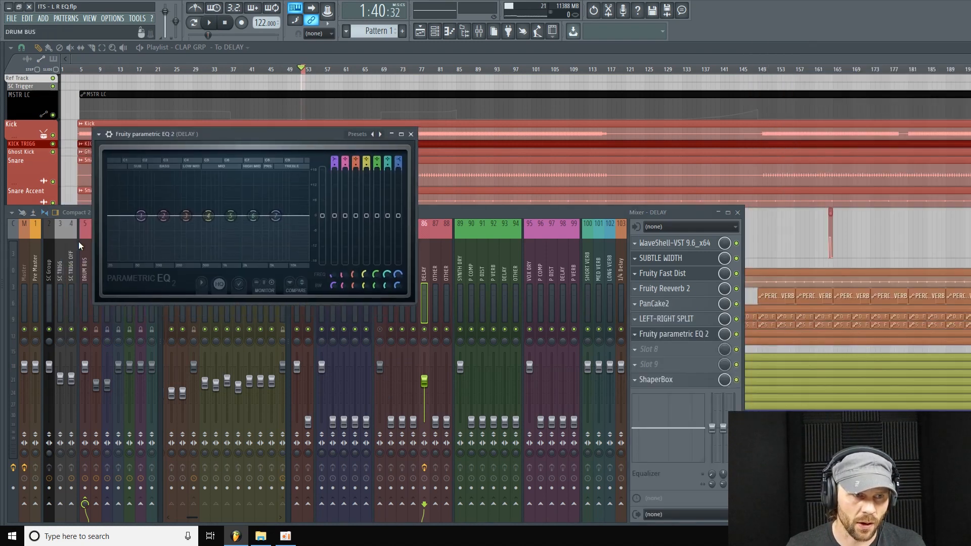
Make band 1 of the new EQ a High pass filter cutting below the low mids, and adjust its width.
{"action": "right_click", "coordinate": [141, 217]}
{"action": "mouse_move", "coordinate": [165, 243]}
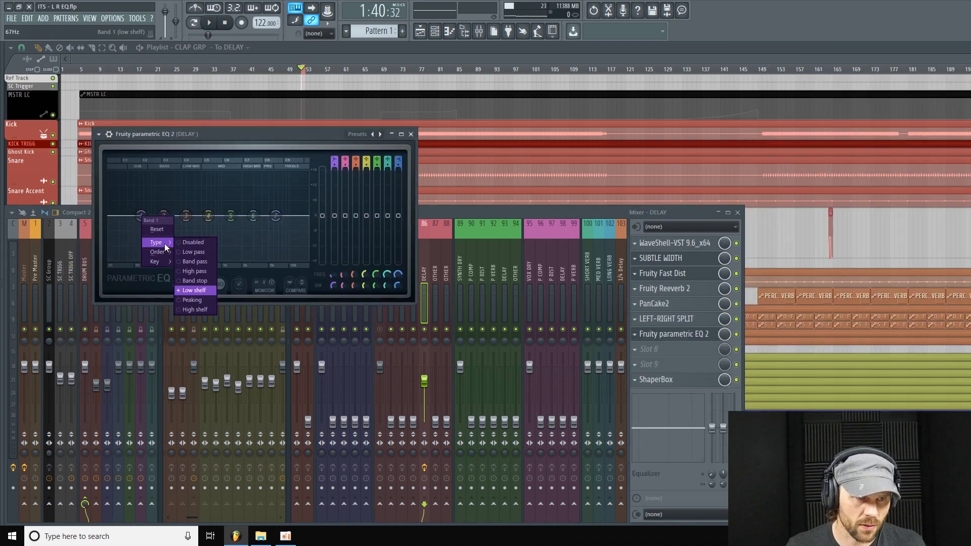
{"action": "left_click", "coordinate": [201, 272]}
{"action": "left_click_drag", "start_coordinate": [333, 286], "coordinate": [333, 259]}
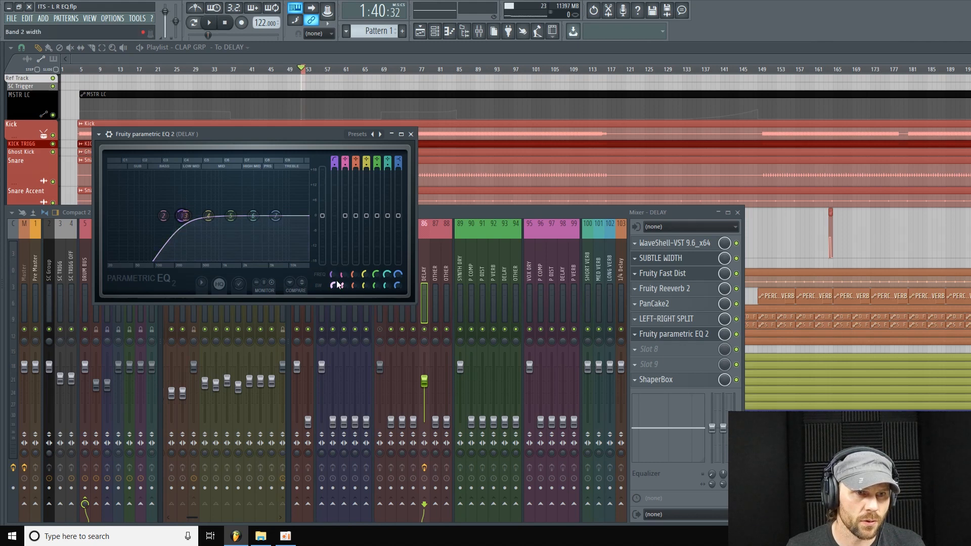
Make band 7 of the EQ a Low pass filter with its cutoff at about 5096 Hz.
{"action": "right_click", "coordinate": [276, 216]}
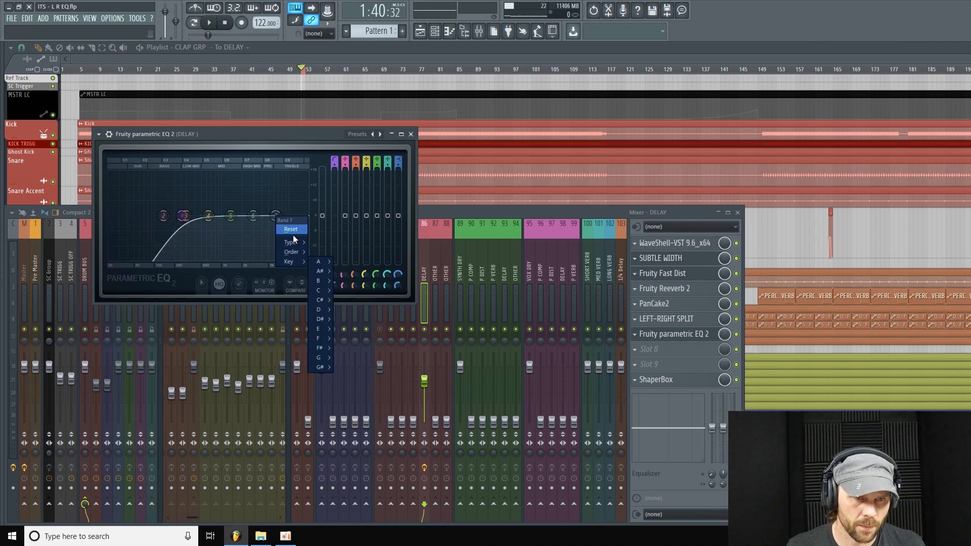
{"action": "mouse_move", "coordinate": [305, 243]}
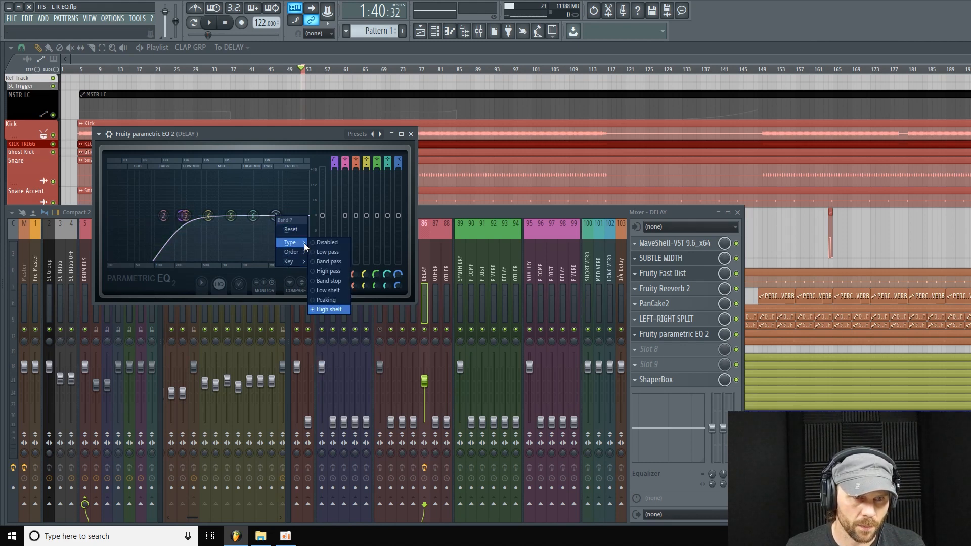
{"action": "left_click", "coordinate": [336, 251]}
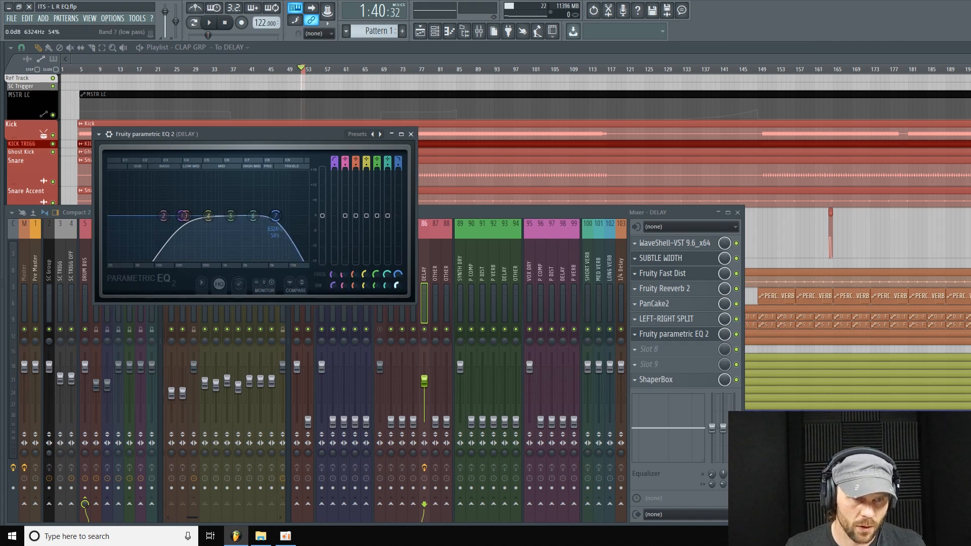
{"action": "left_click_drag", "start_coordinate": [275, 216], "coordinate": [270, 216]}
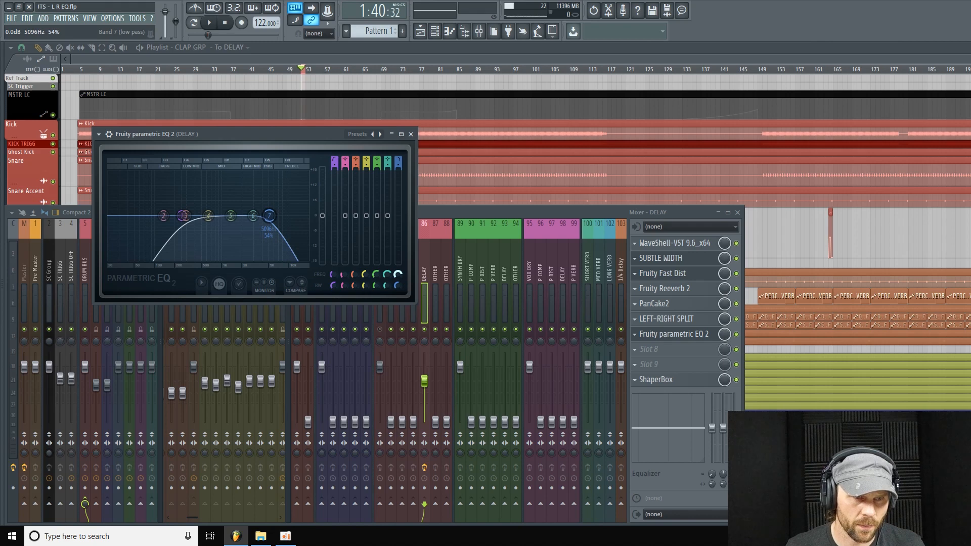
Boost band 4 of the EQ into a narrow peak in the midrange, fine-tuning its level, frequency and width.
{"action": "left_click_drag", "start_coordinate": [208, 216], "coordinate": [214, 195]}
{"action": "left_click_drag", "start_coordinate": [364, 286], "coordinate": [364, 305]}
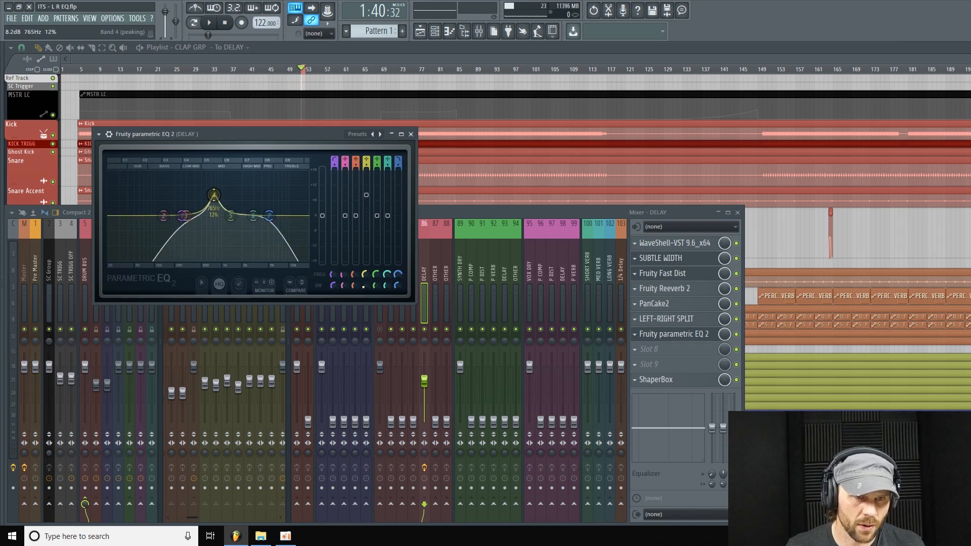
{"action": "left_click_drag", "start_coordinate": [367, 195], "coordinate": [366, 190]}
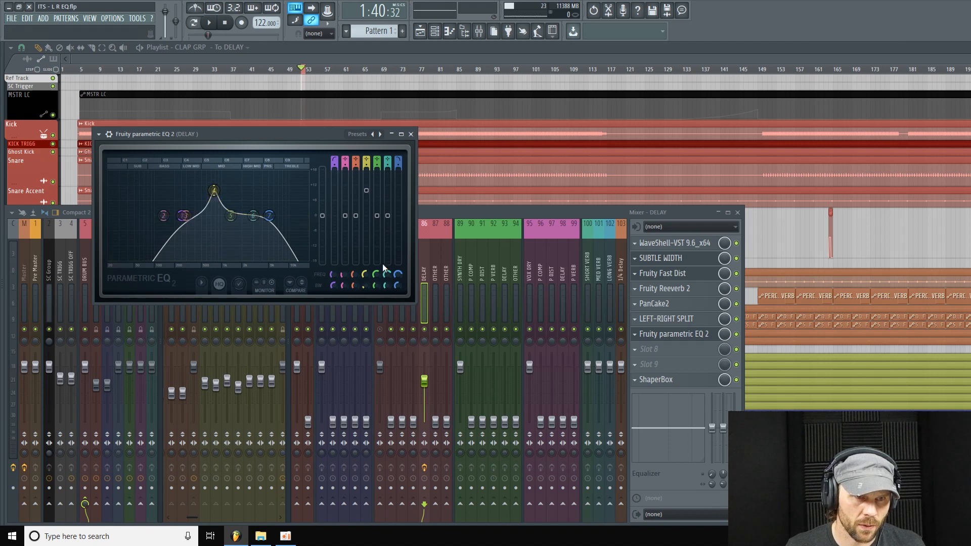
{"action": "left_click_drag", "start_coordinate": [214, 191], "coordinate": [212, 191]}
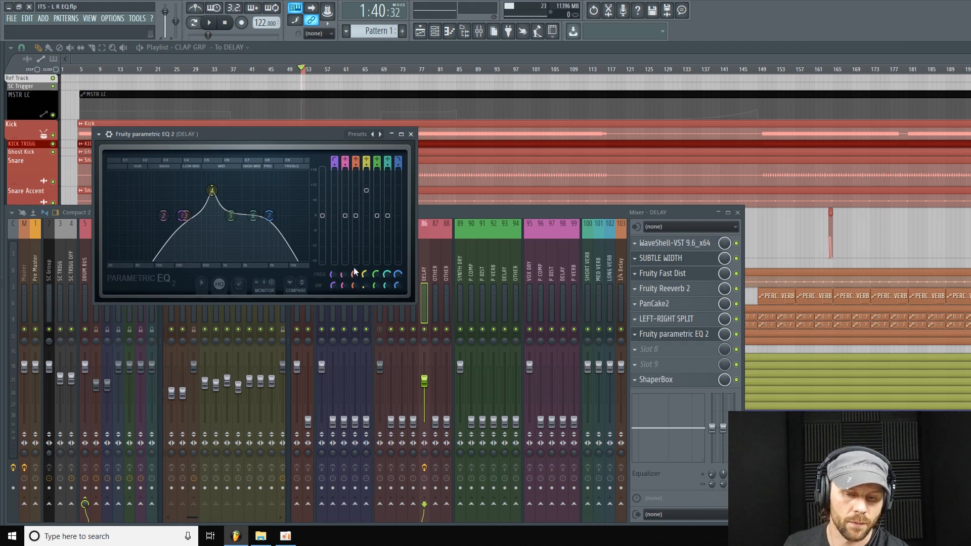
{"action": "left_click_drag", "start_coordinate": [365, 285], "coordinate": [366, 283]}
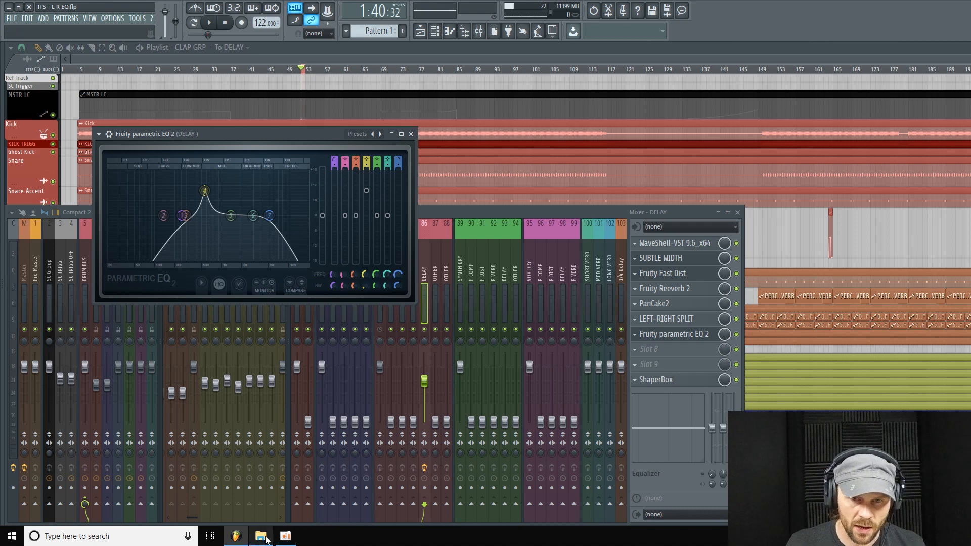
Check the Parametric EQ 2 curve on the DELAY track, and audition the song with that EQ bypassed and LEFT-RIGHT SPLIT active.
{"action": "left_click", "coordinate": [287, 540]}
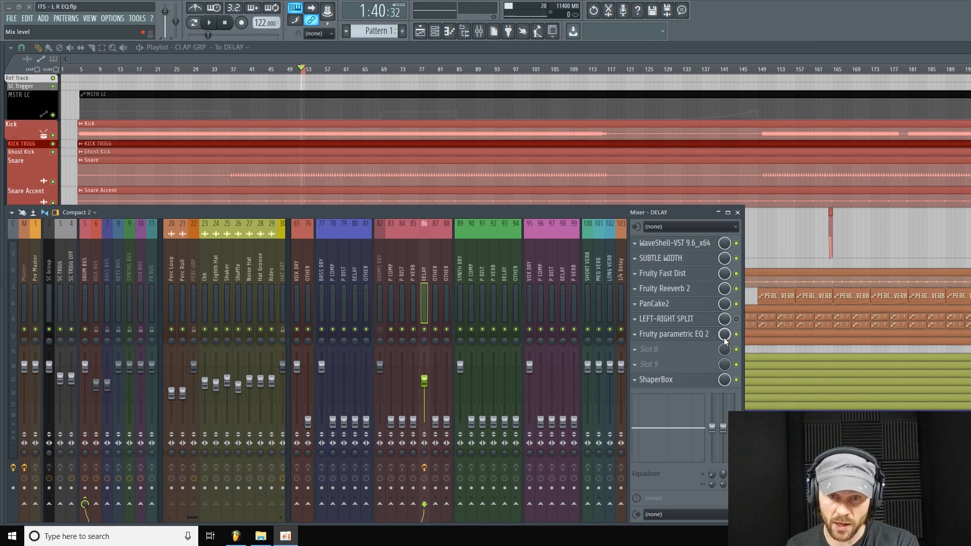
{"action": "left_click", "coordinate": [703, 337]}
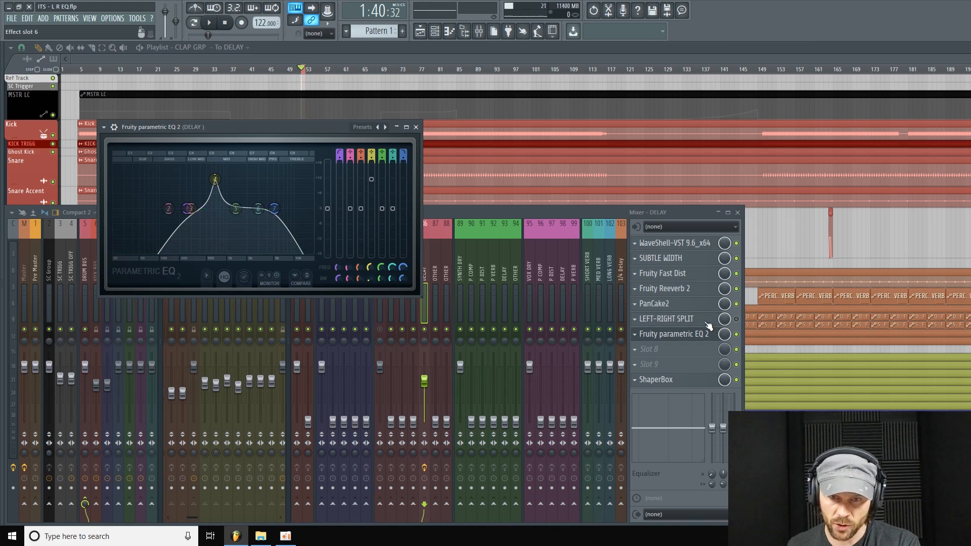
{"action": "left_click", "coordinate": [416, 127]}
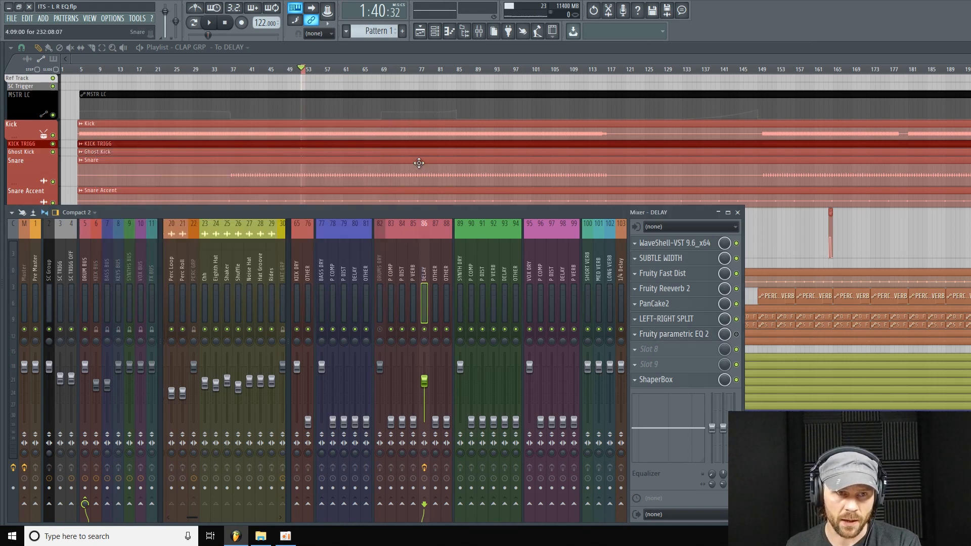
{"action": "left_click", "coordinate": [213, 24]}
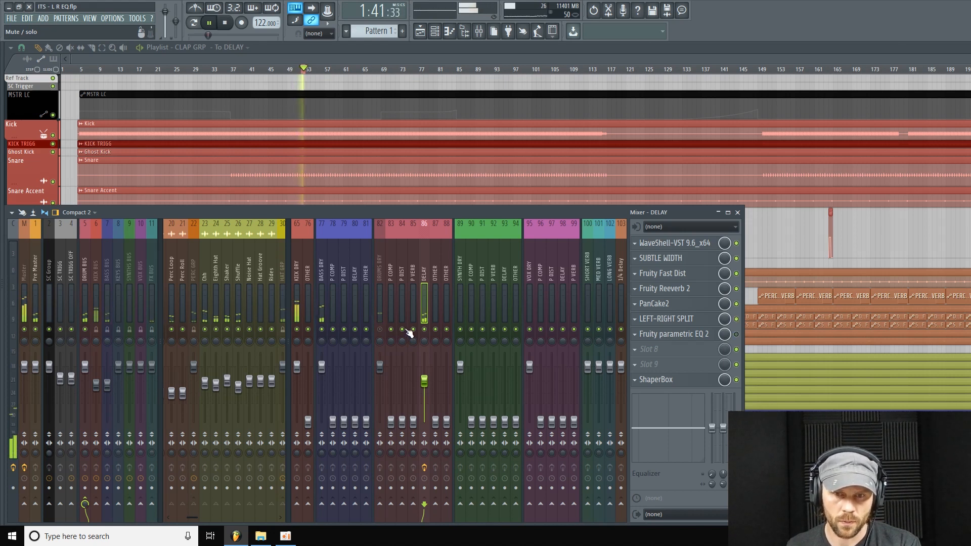
{"action": "left_click", "coordinate": [224, 26]}
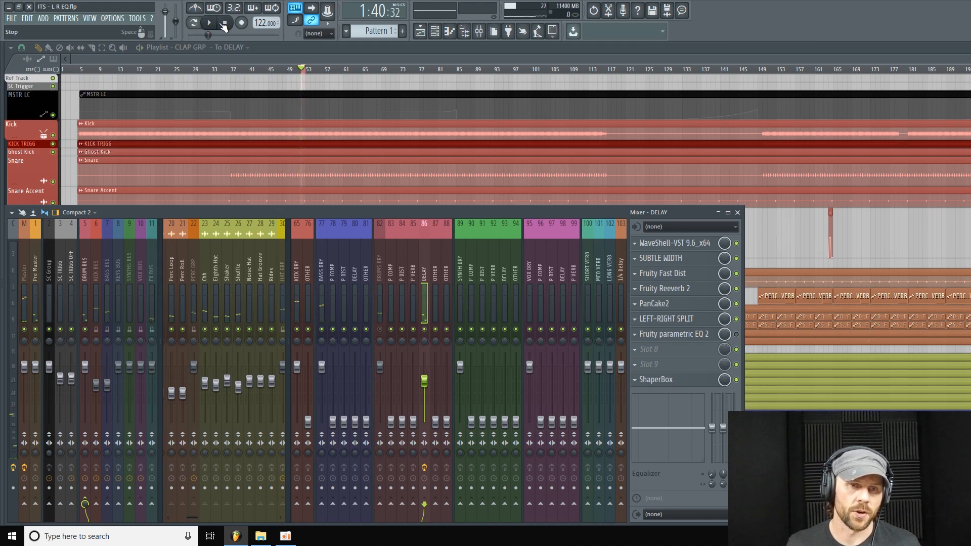